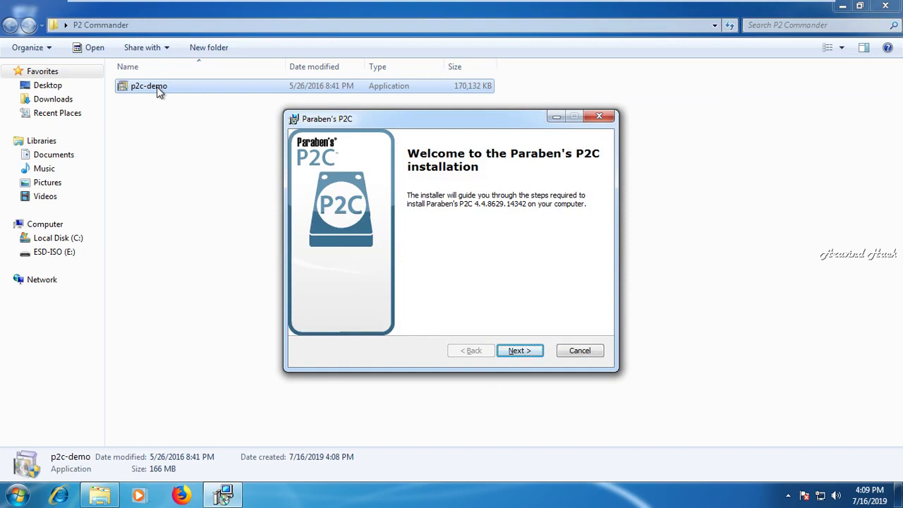
- Try to install Paraben's P2C in the default folder, accepting the terms of the license agreement
key(Return)
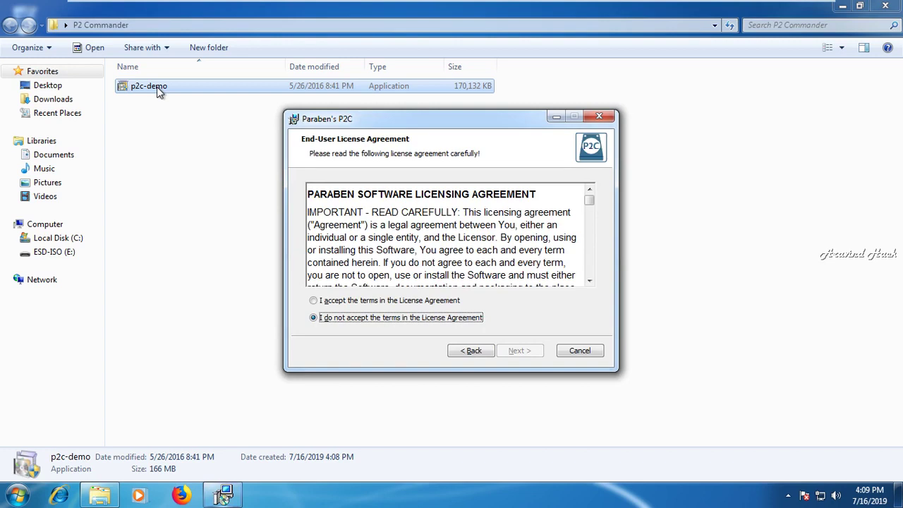
click(370, 301)
click(529, 358)
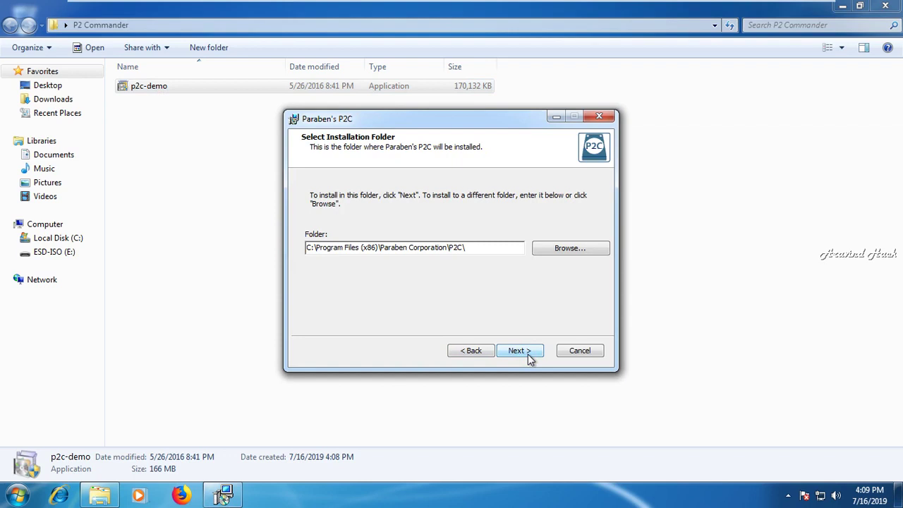
click(519, 353)
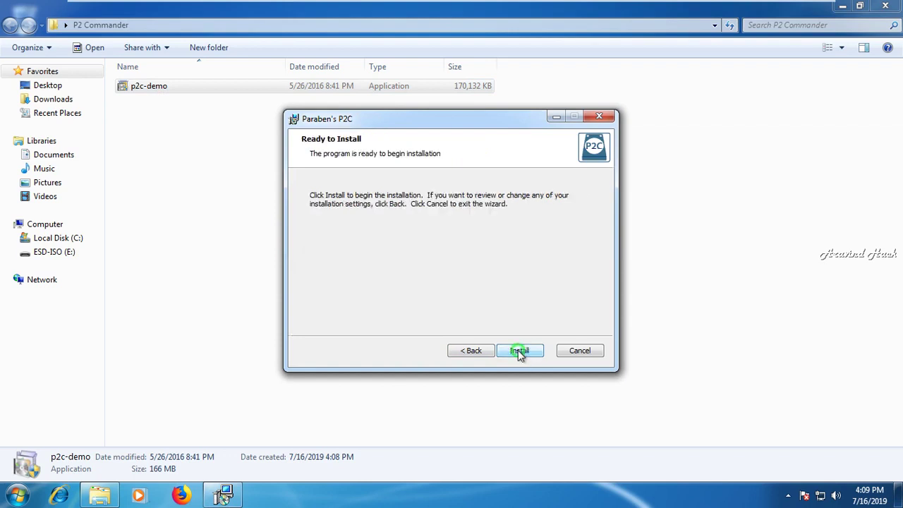
click(519, 350)
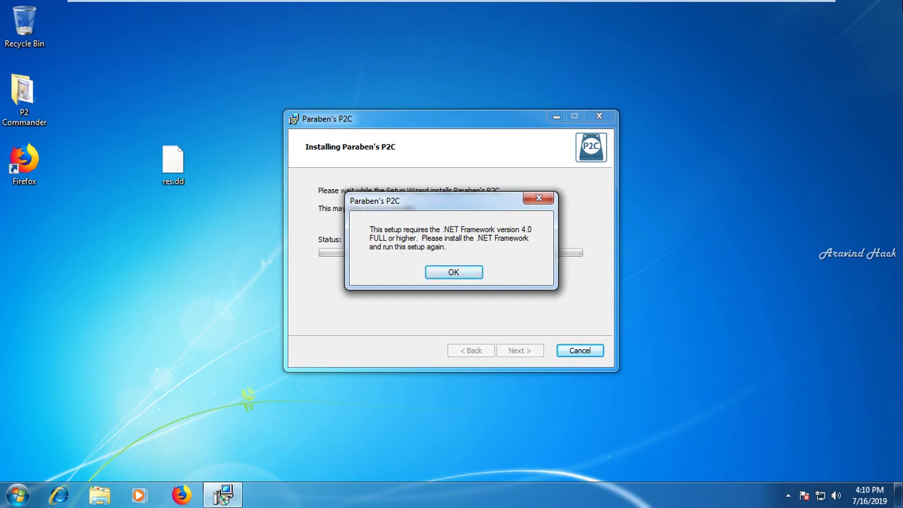
- Close the P2C setup and restart it through the compatibility assistant with the recommended settings
click(444, 274)
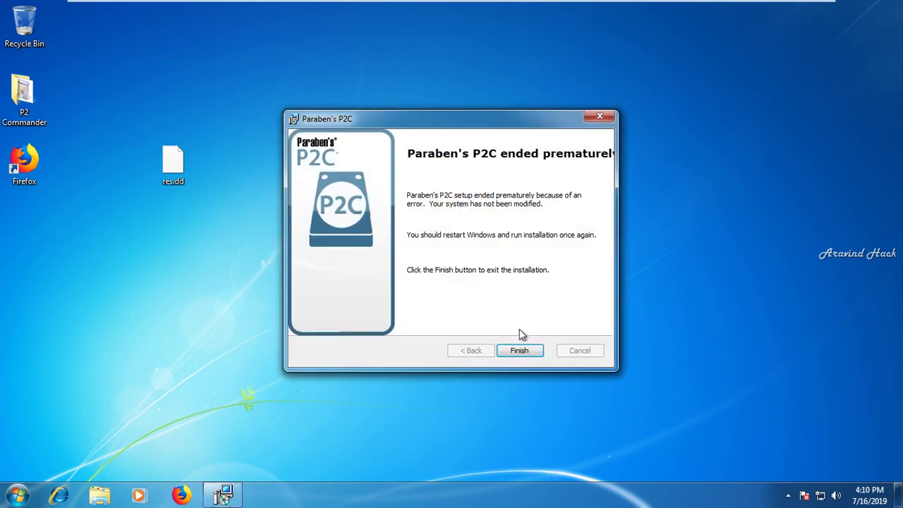
click(521, 354)
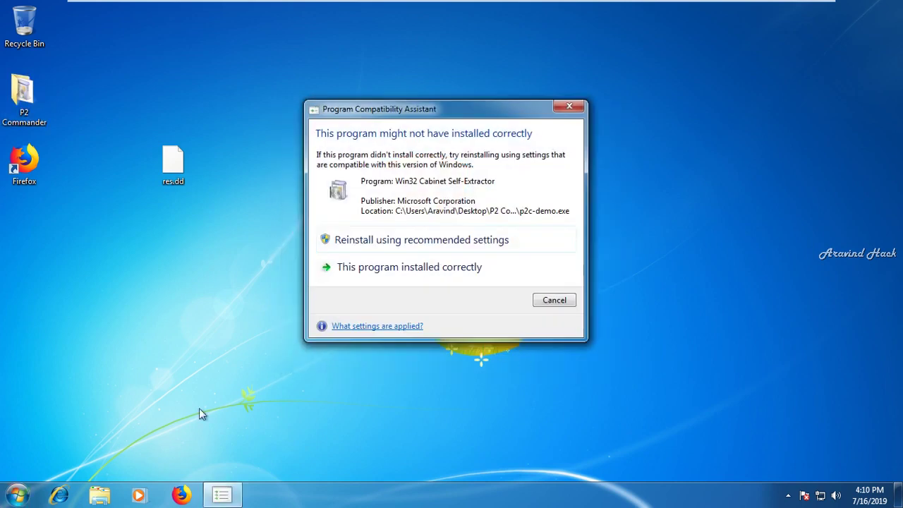
click(433, 237)
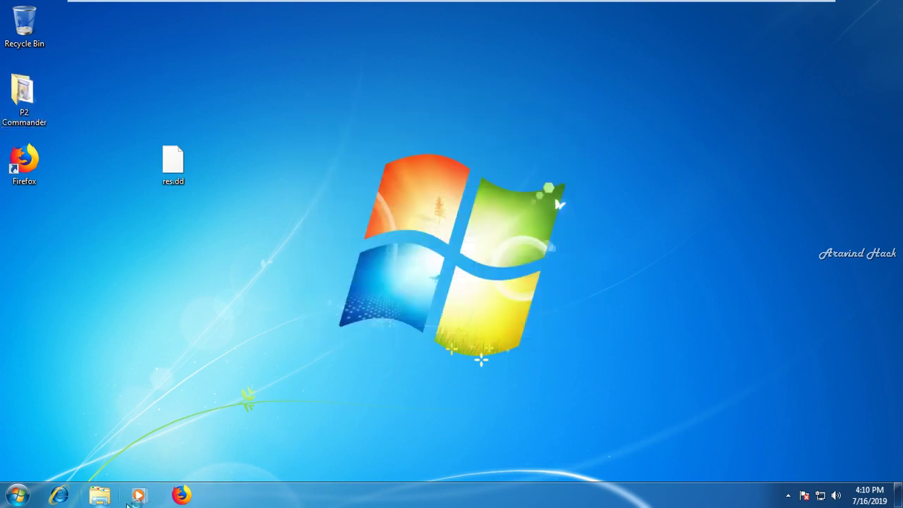
- Switch to Firefox and search the web for "framework 4.5 download"
click(182, 496)
click(220, 130)
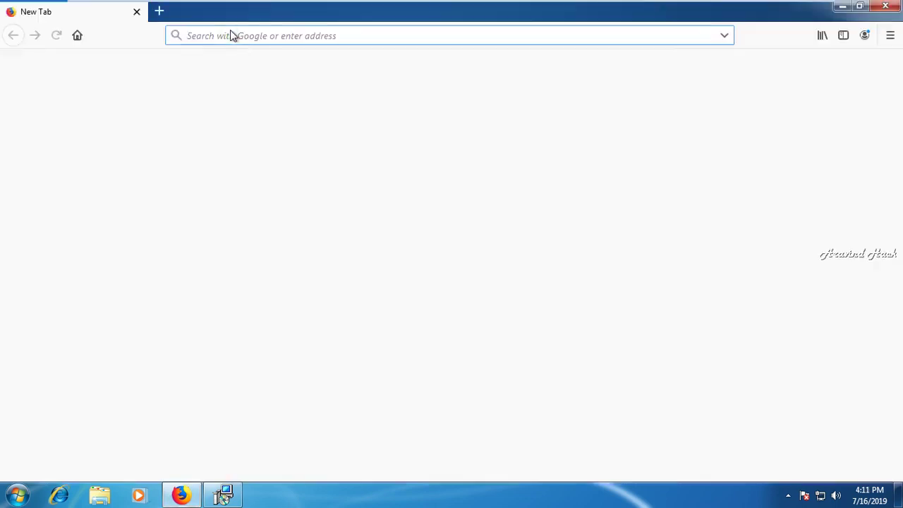
click(231, 32)
text(fram)
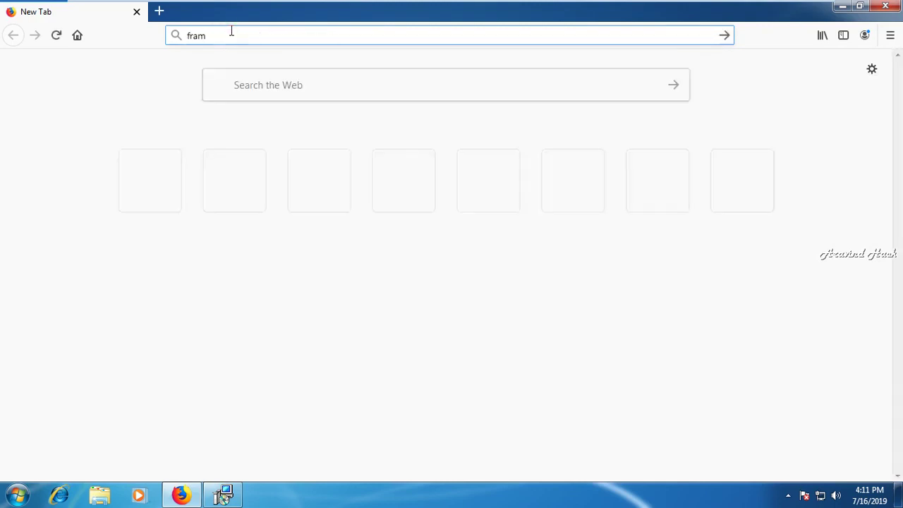
text(ework)
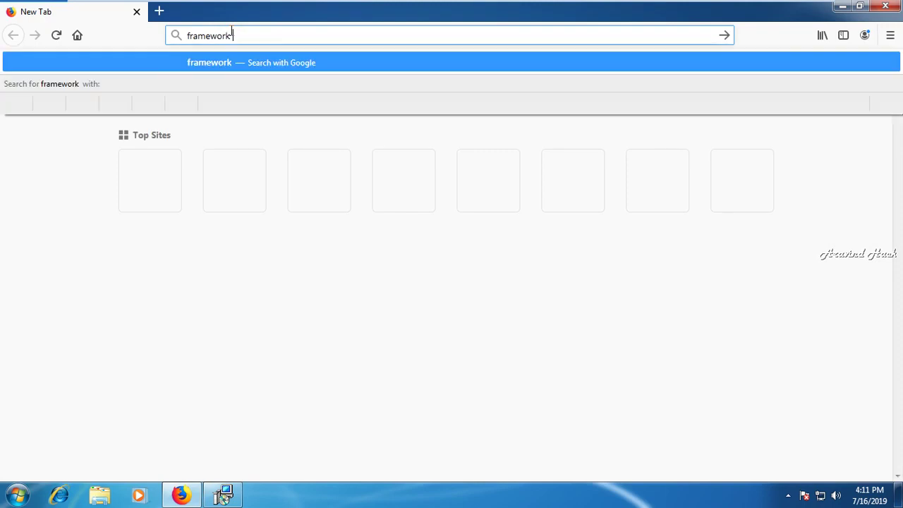
text( 4..)
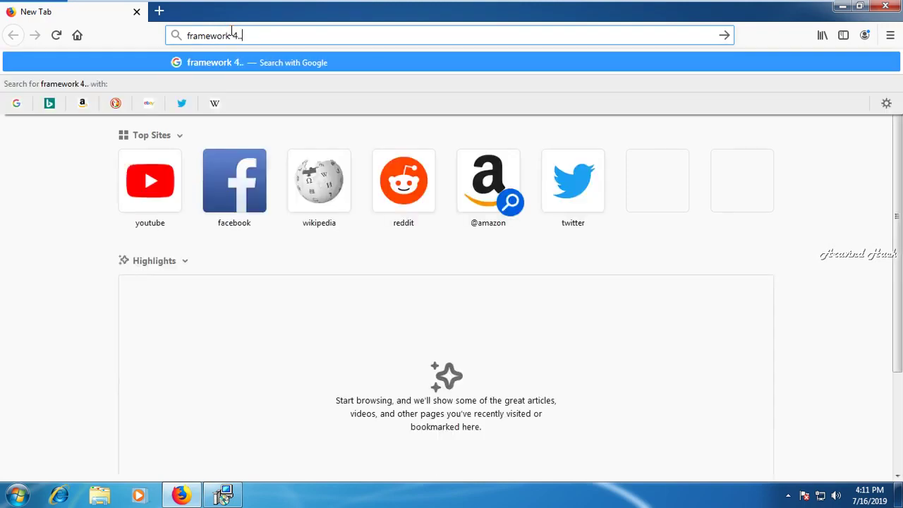
key(BackSpace)
text(0)
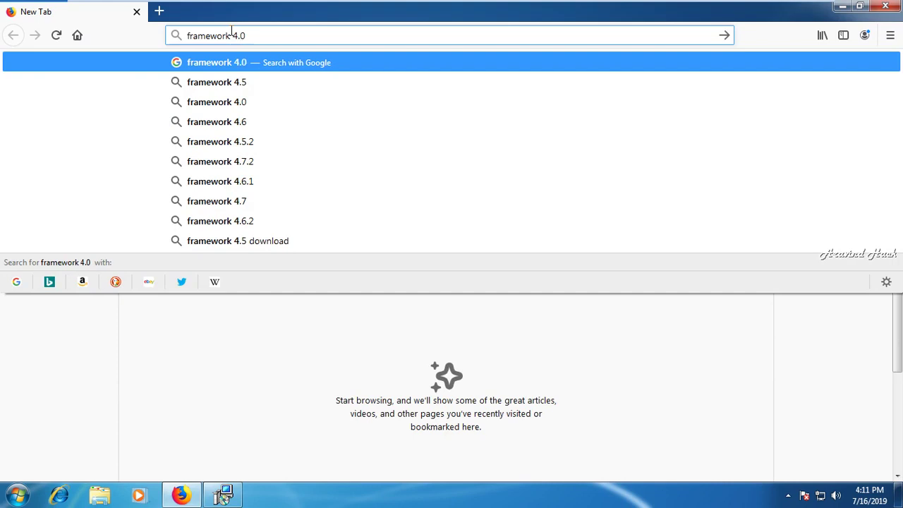
key(BackSpace)
key(BackSpace)
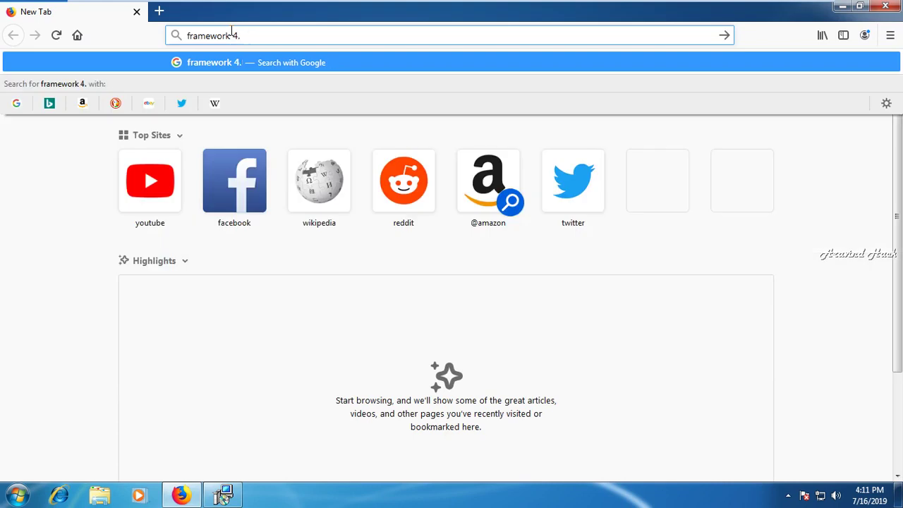
text(5 do)
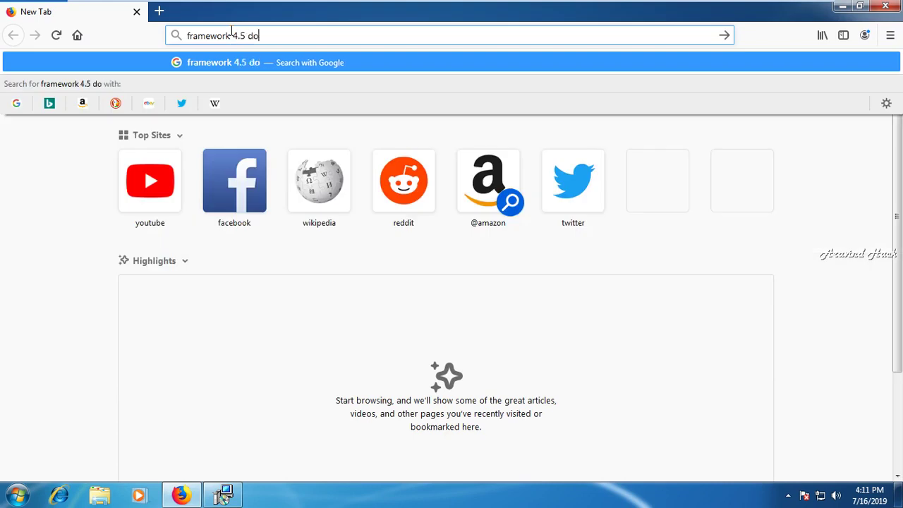
text(wnload)
key(Return)
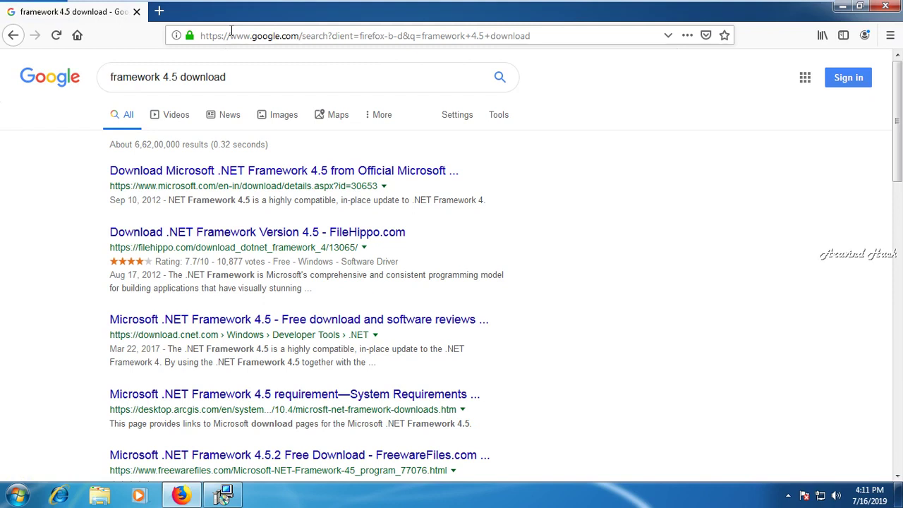
- Download dotNetFx45_Full_setup.exe from the official Microsoft .NET Framework 4.5 page and save the file
click(323, 171)
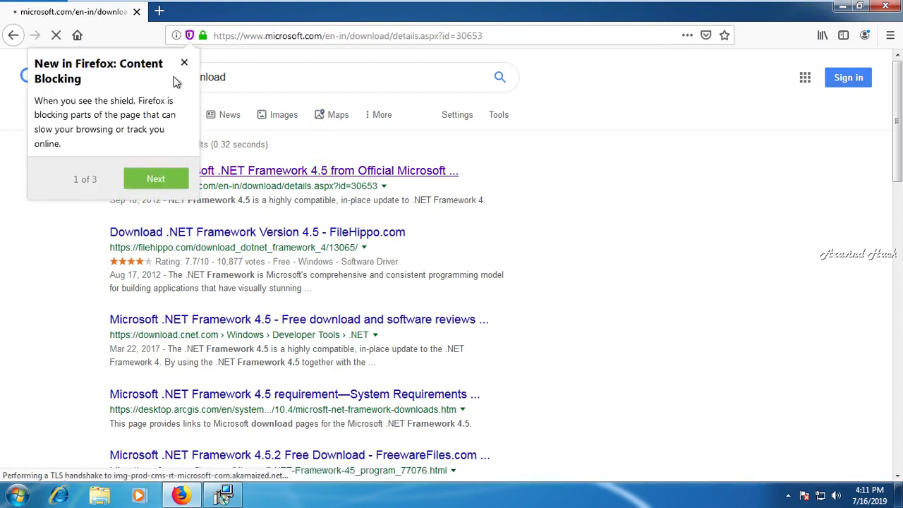
click(184, 62)
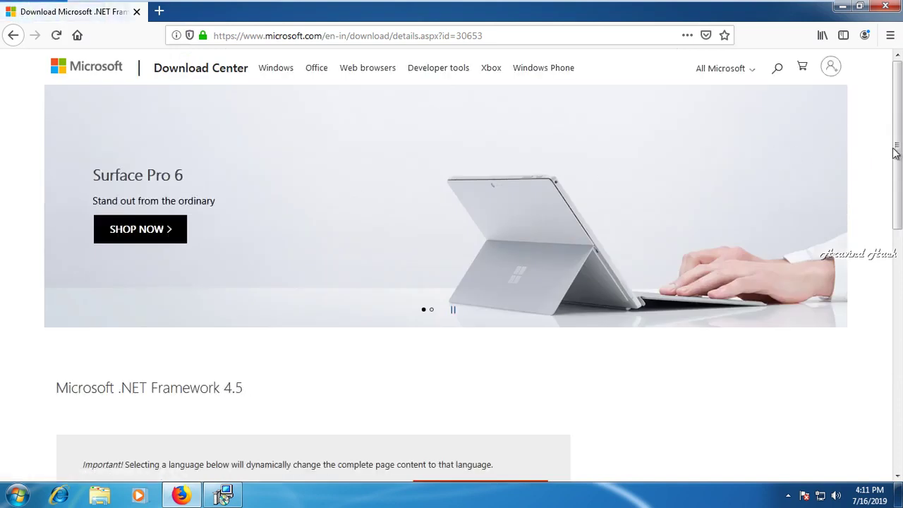
drag(894, 152, 895, 229)
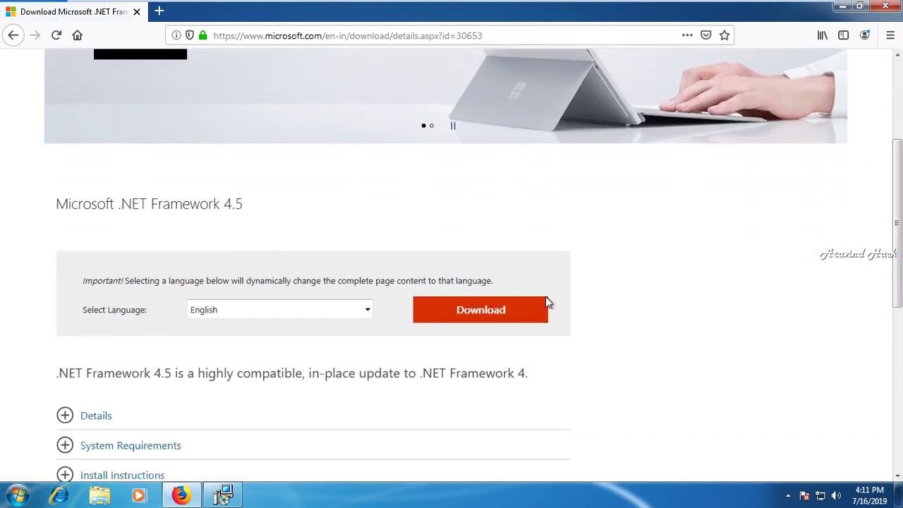
click(514, 305)
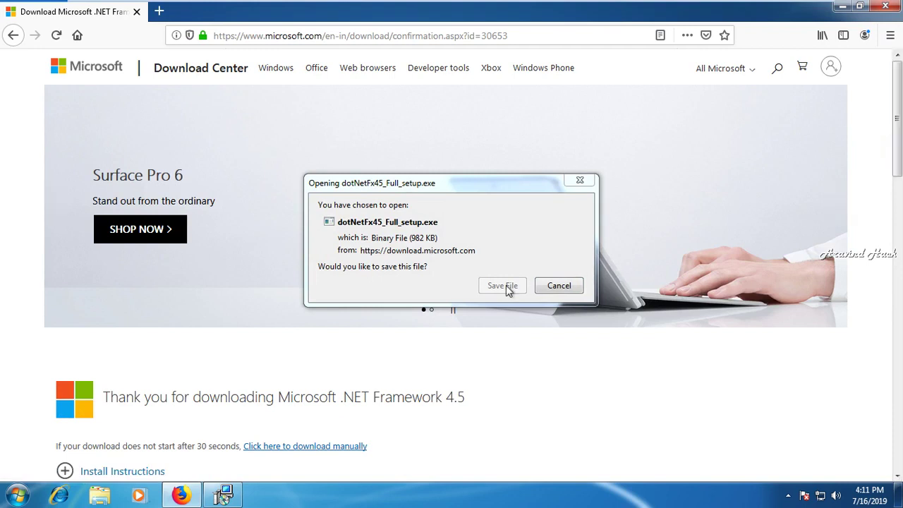
click(455, 256)
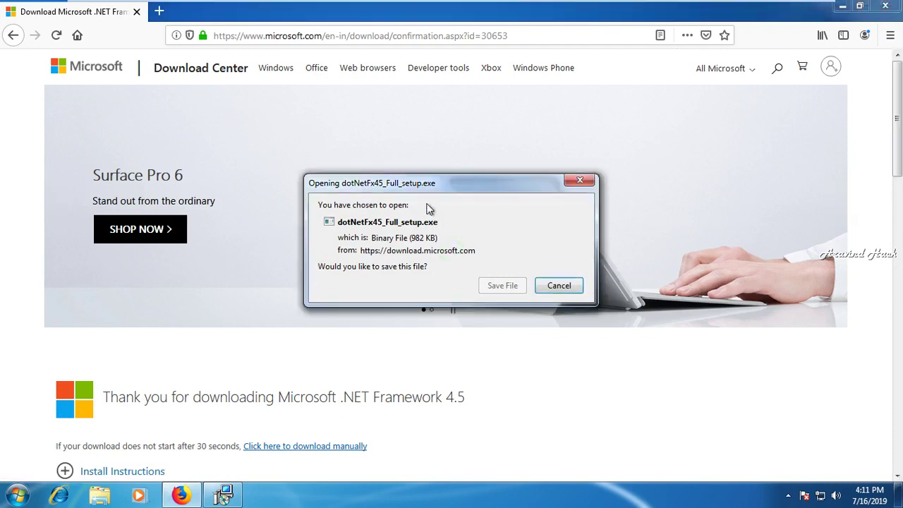
click(483, 284)
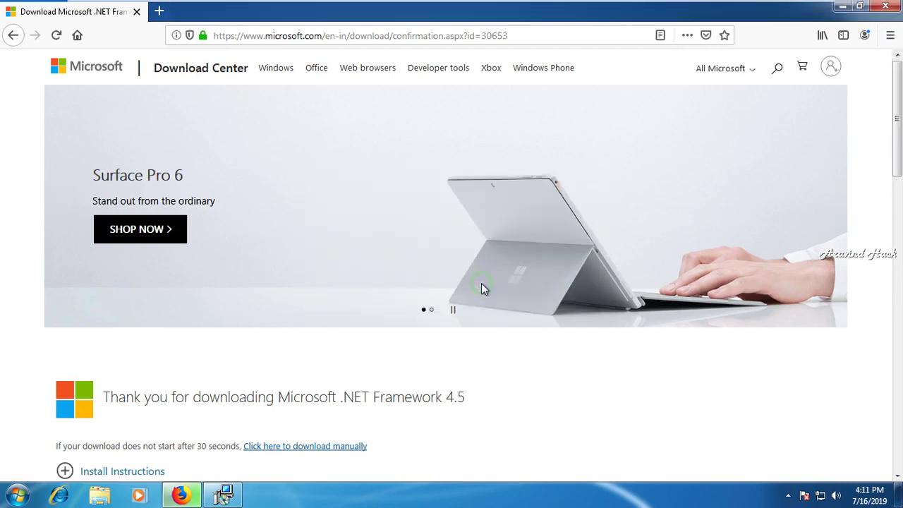
- Run the downloaded .NET Framework 4.5 setup, accept the license terms and start the installation
click(674, 74)
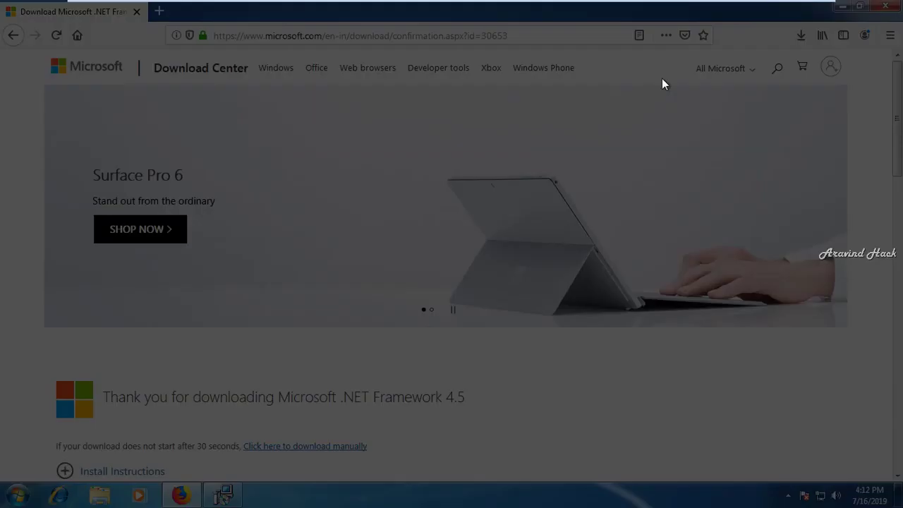
click(502, 263)
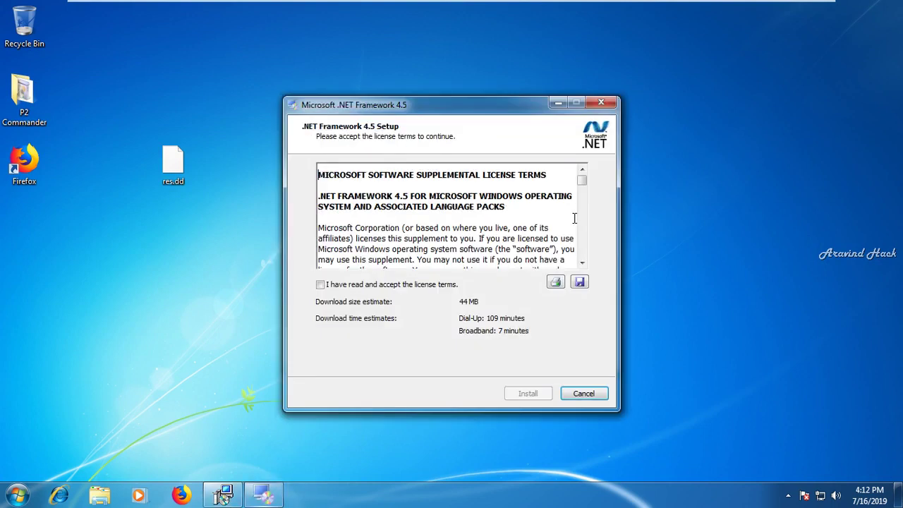
click(417, 284)
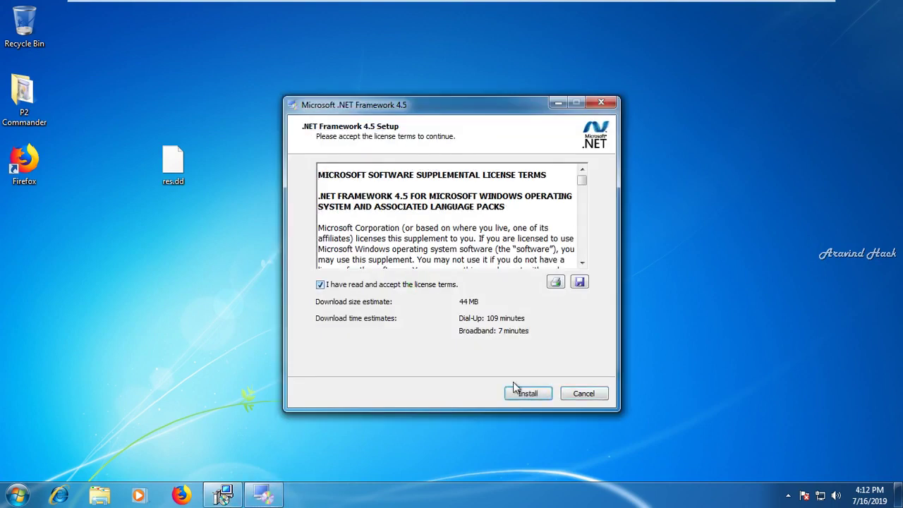
click(524, 390)
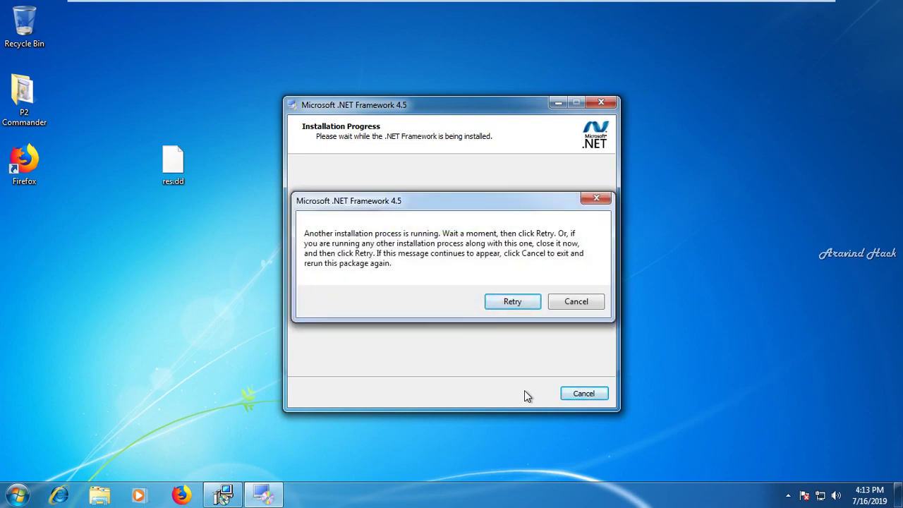
- Cancel the Paraben's P2C installer running in the background and retry the .NET Framework 4.5 installation
key(Return)
click(223, 493)
click(578, 351)
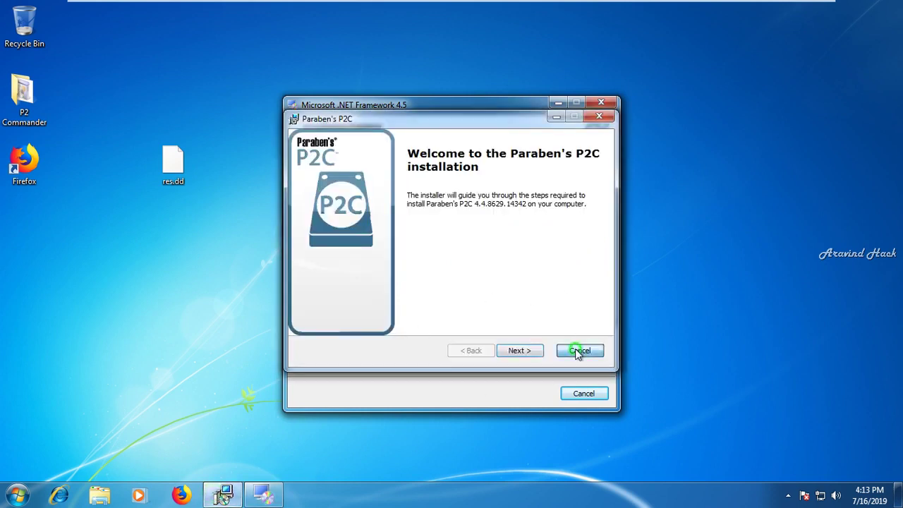
click(425, 269)
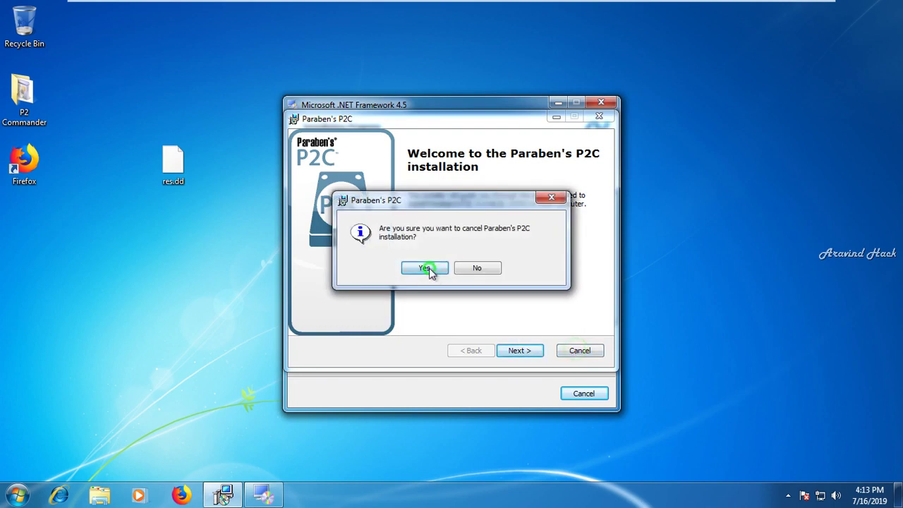
click(519, 352)
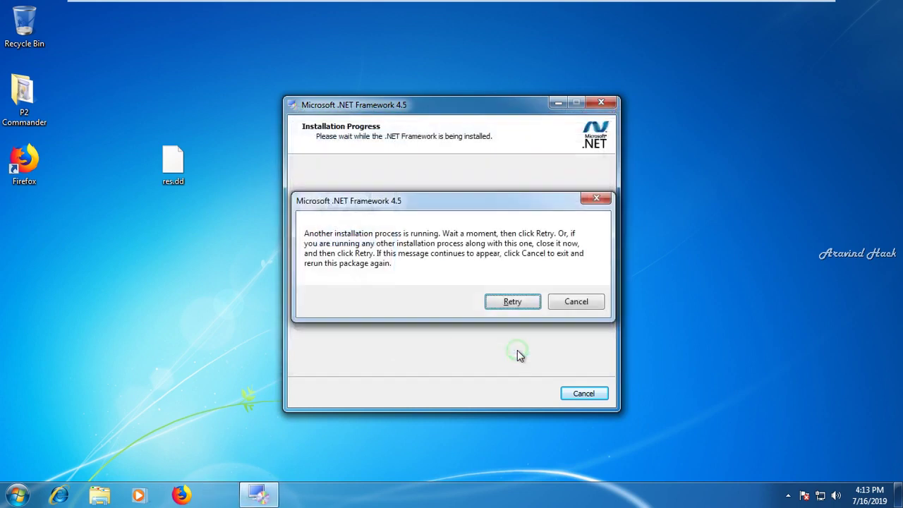
click(513, 301)
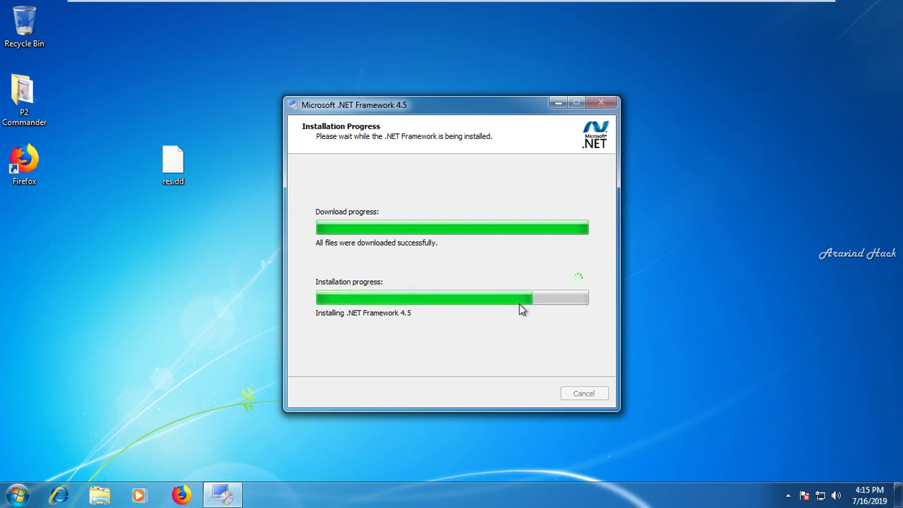
mouse_move(776, 6)
click(781, 10)
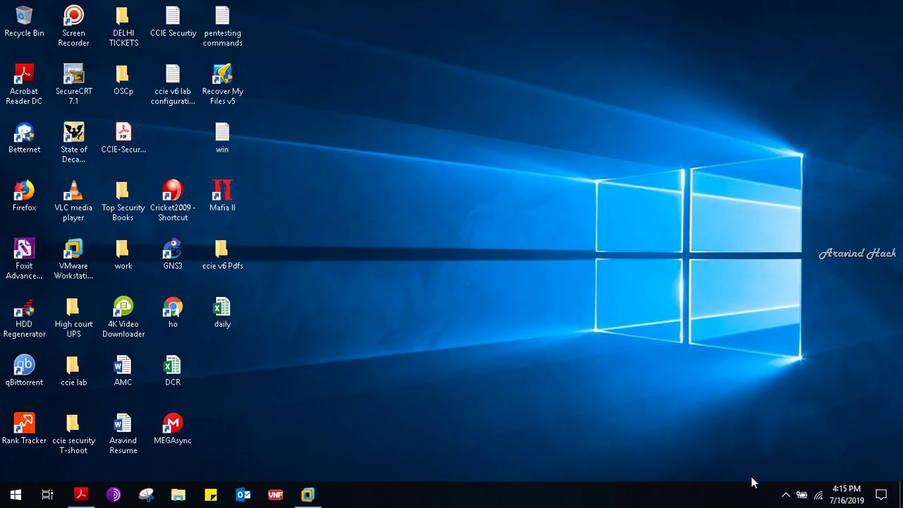
click(785, 494)
click(773, 444)
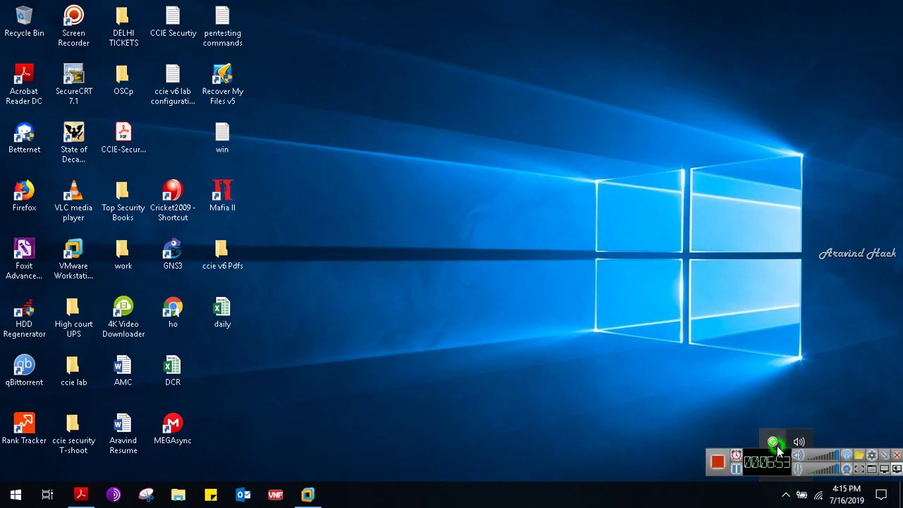
click(738, 471)
click(307, 494)
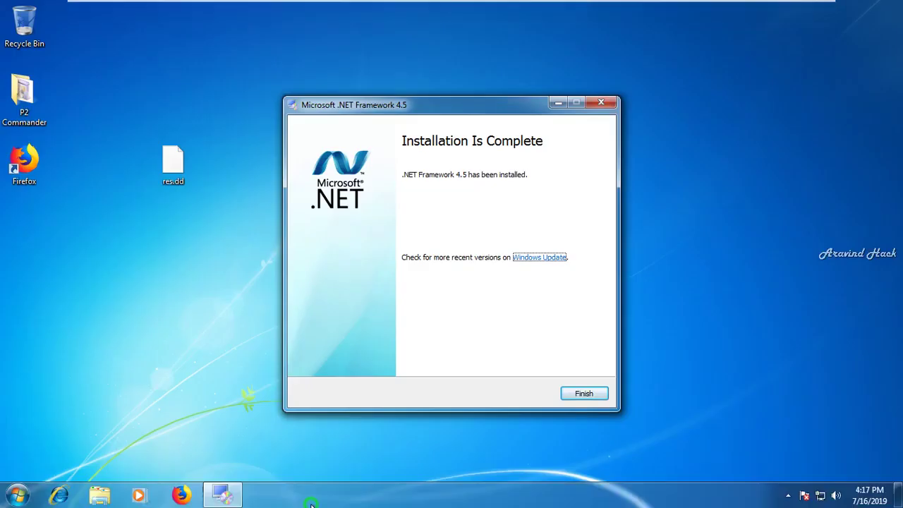
- Finish the .NET Framework 4.5 setup and run p2c-demo from the P2 Commander folder, allowing it to make changes
click(576, 392)
double_click(16, 88)
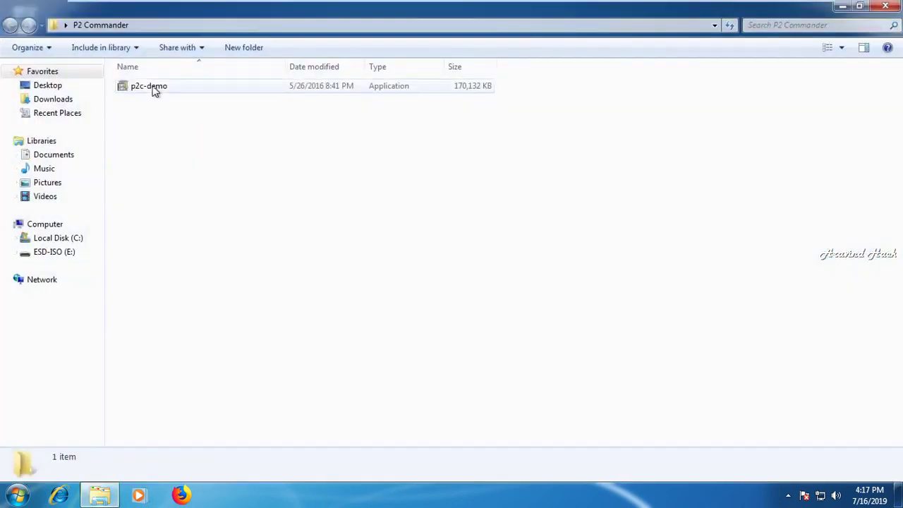
click(152, 89)
double_click(153, 90)
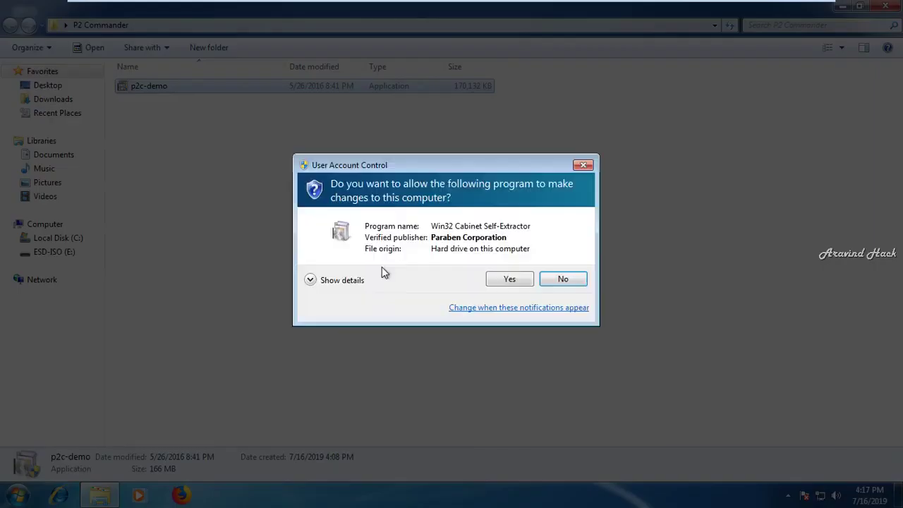
click(510, 279)
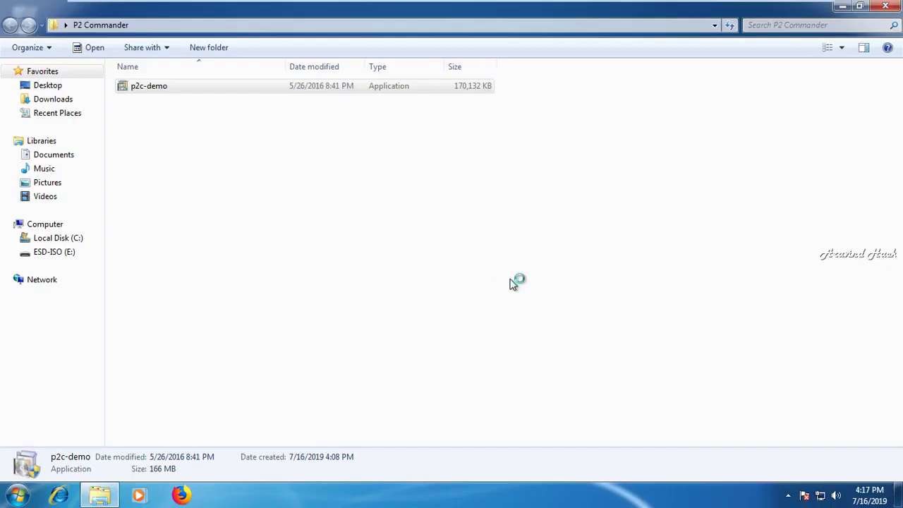
- Accept the license agreement in the Paraben's P2C setup and install the program with the default settings
click(99, 495)
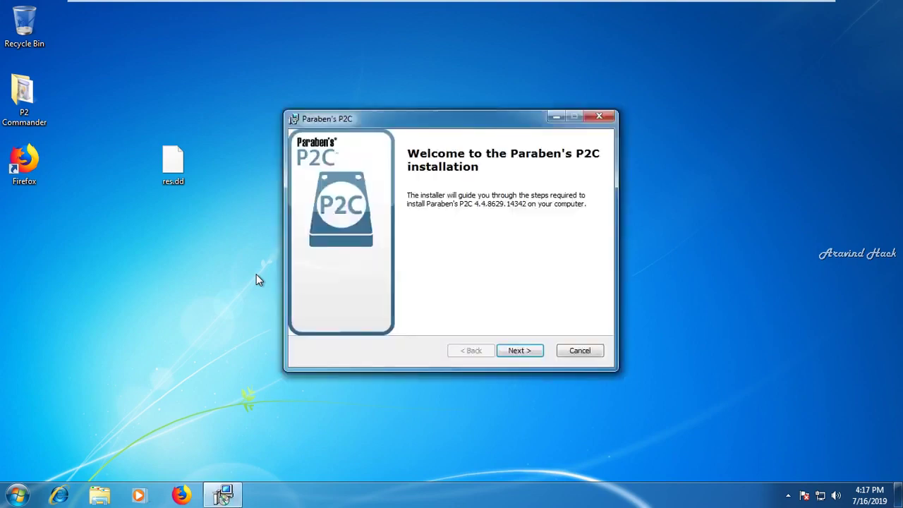
click(509, 353)
click(415, 301)
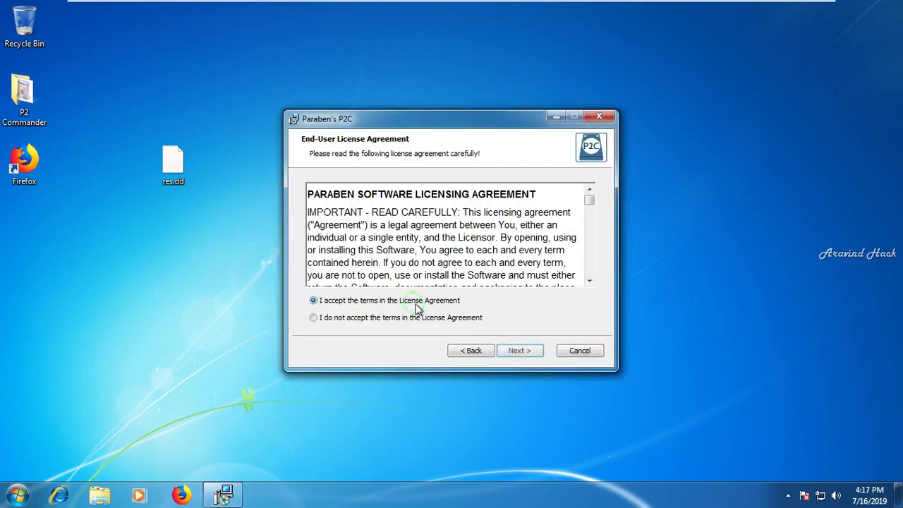
click(516, 352)
click(515, 353)
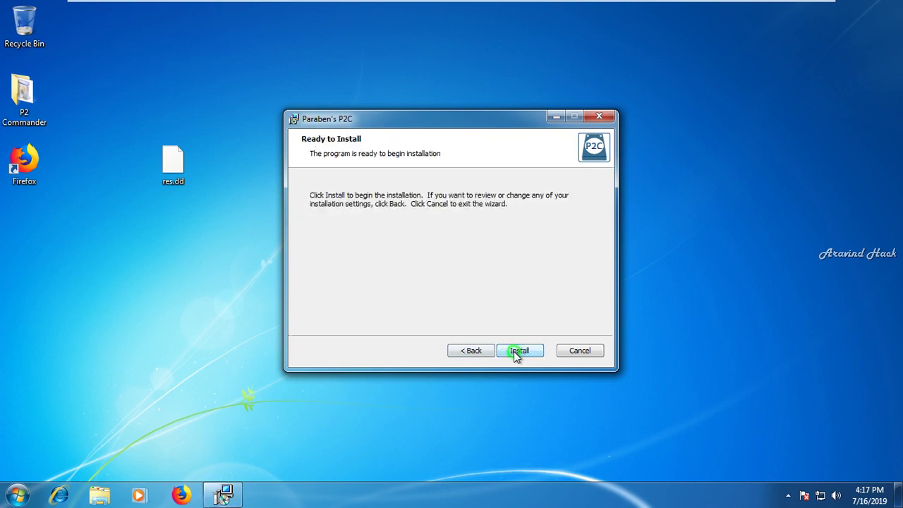
click(513, 351)
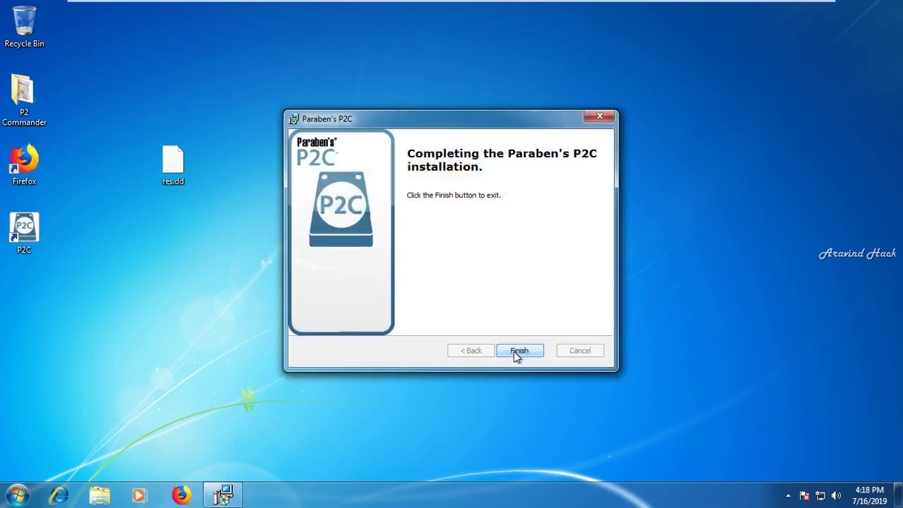
click(519, 350)
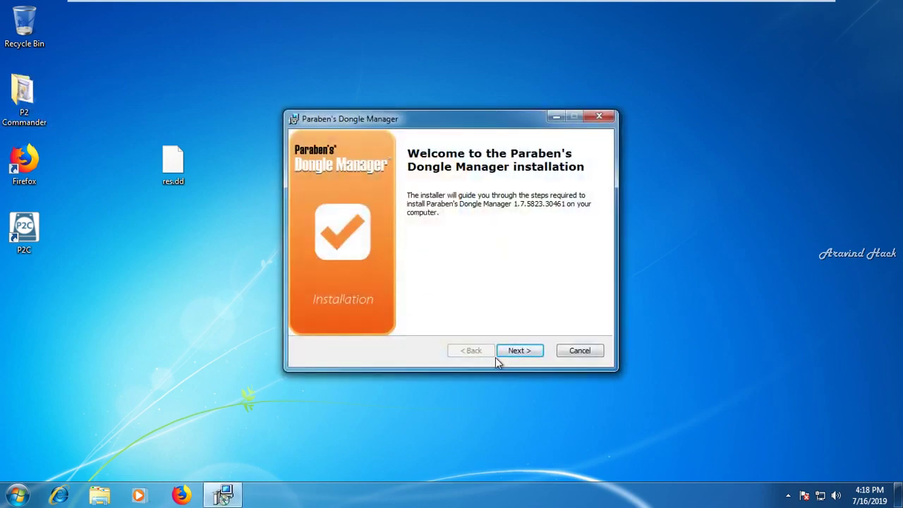
- Install Paraben's Dongle Manager in its default folder, accepting the license terms, and restart the computer
click(520, 352)
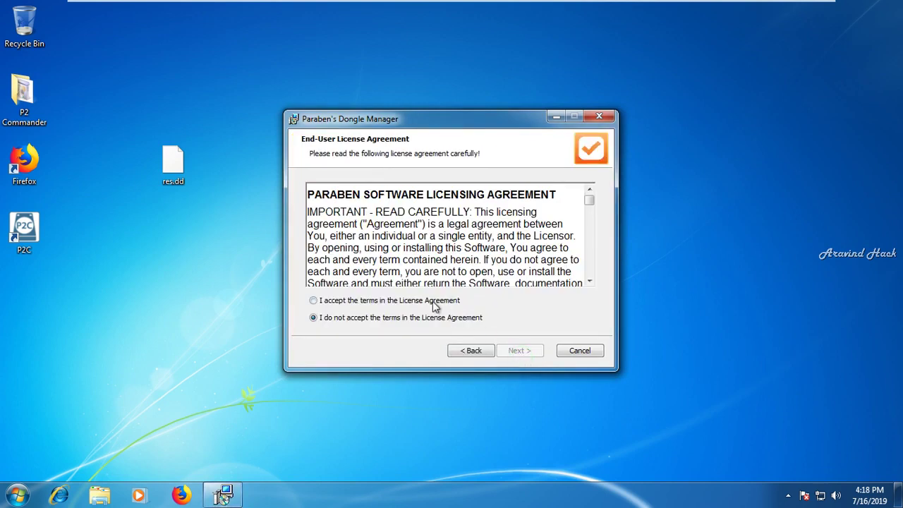
click(431, 301)
click(520, 352)
click(520, 351)
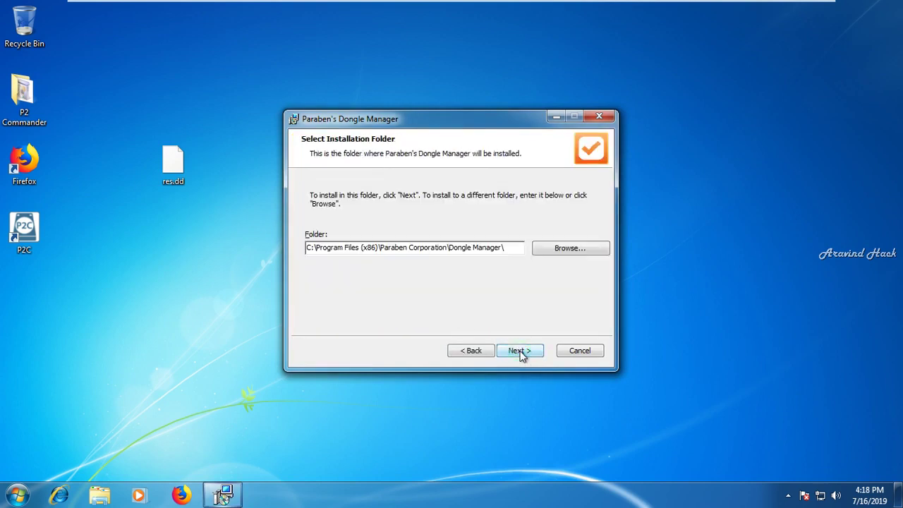
click(519, 351)
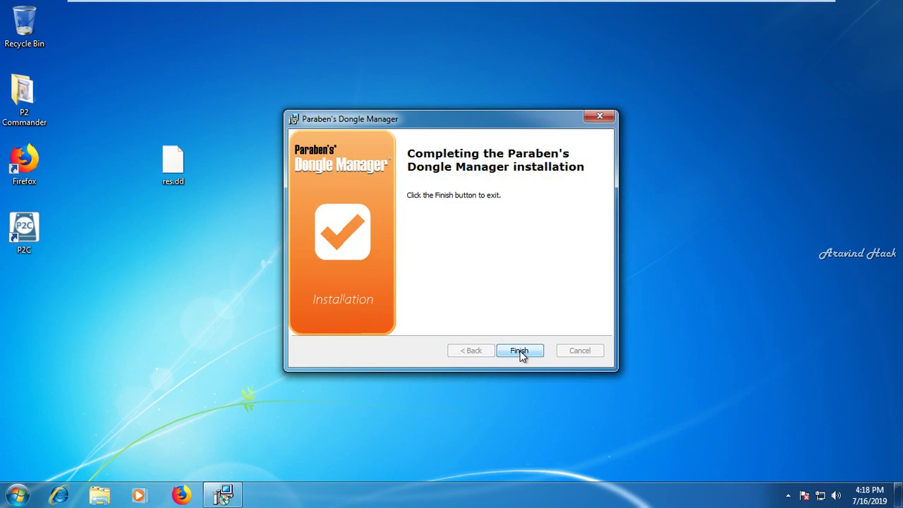
click(519, 351)
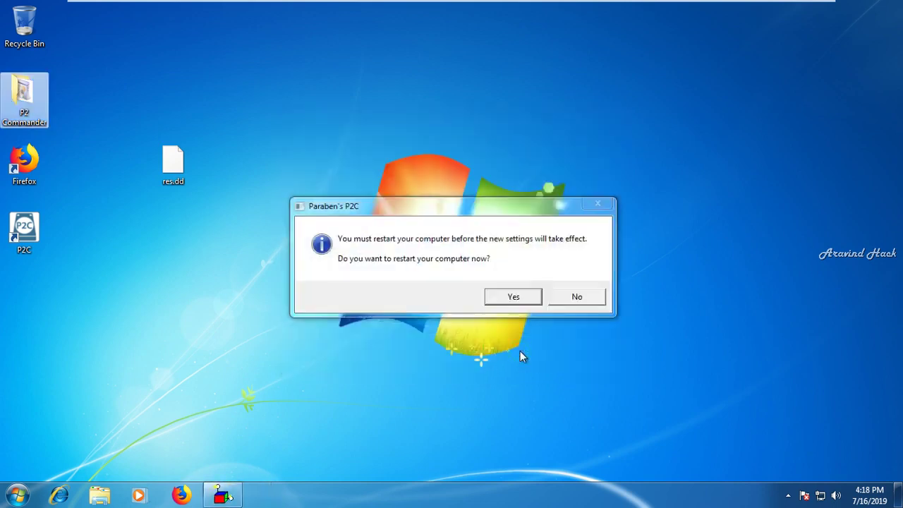
click(514, 298)
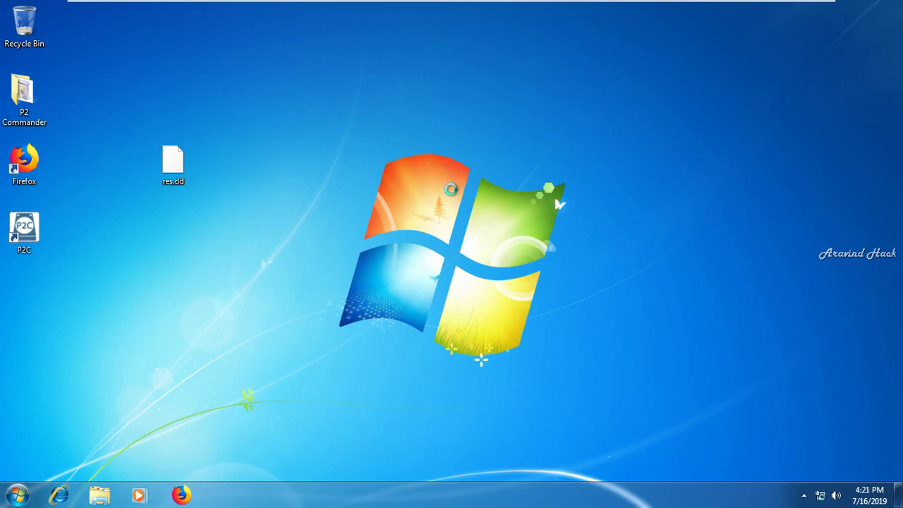
- Refresh the desktop and try to launch P2C from its desktop shortcut
right_click(441, 179)
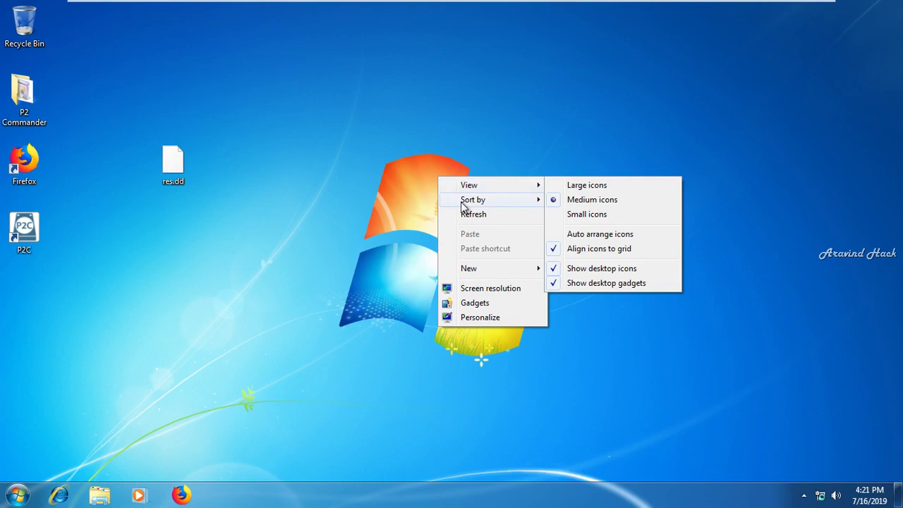
click(469, 214)
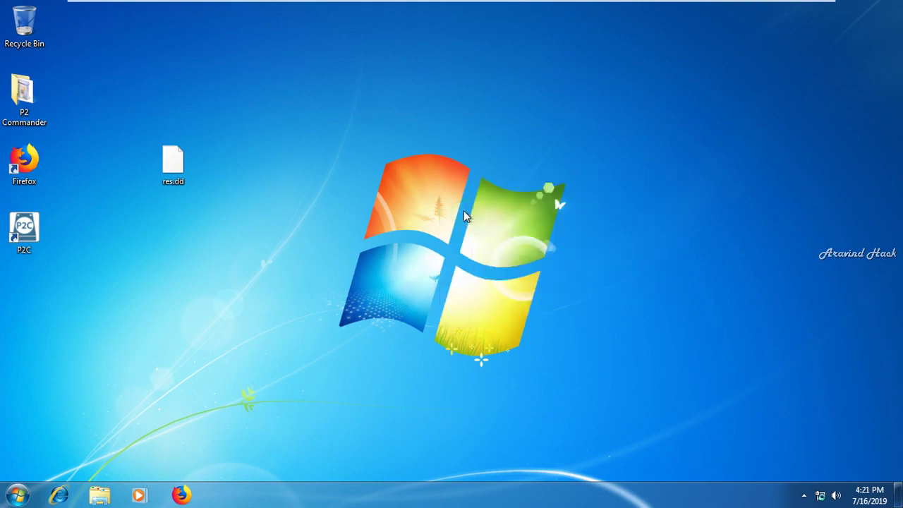
double_click(28, 225)
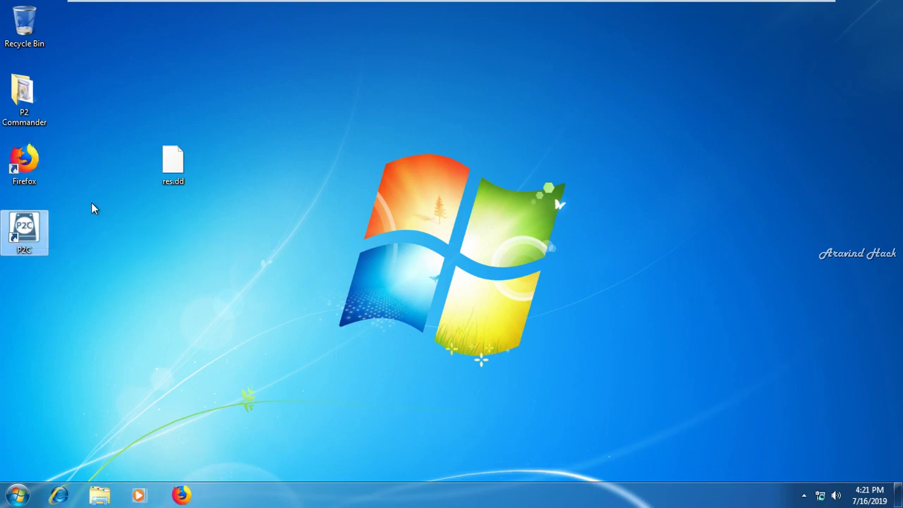
click(215, 186)
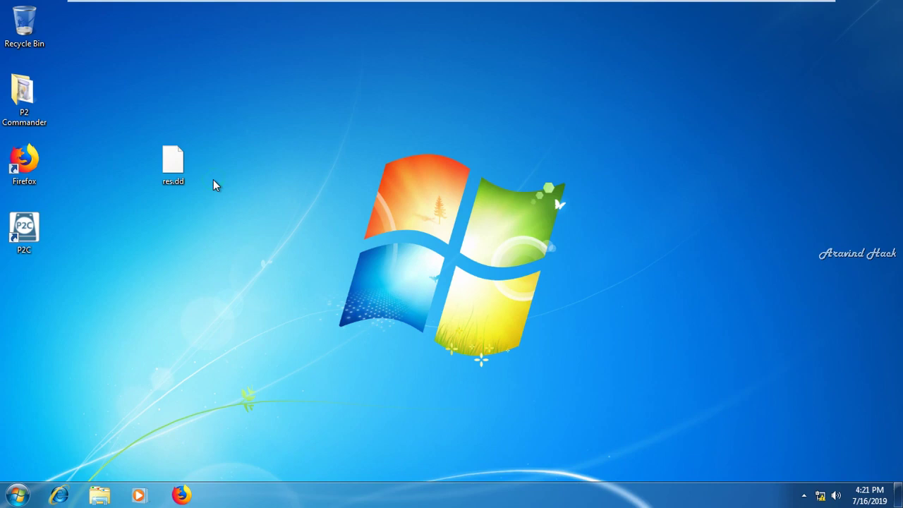
right_click(212, 180)
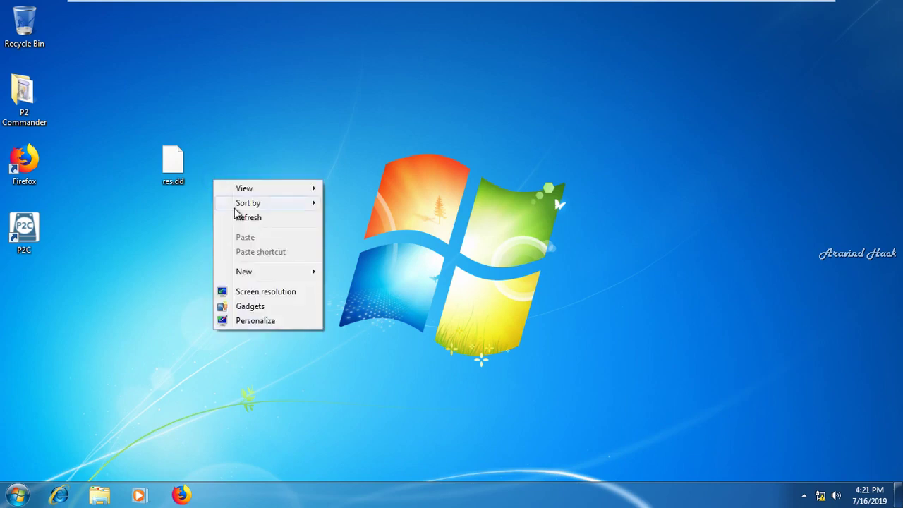
click(240, 218)
double_click(37, 233)
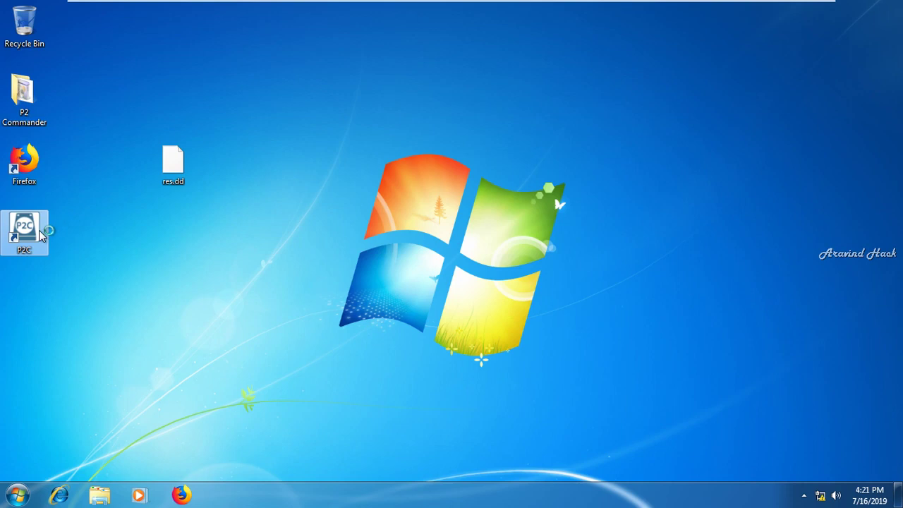
right_click(262, 191)
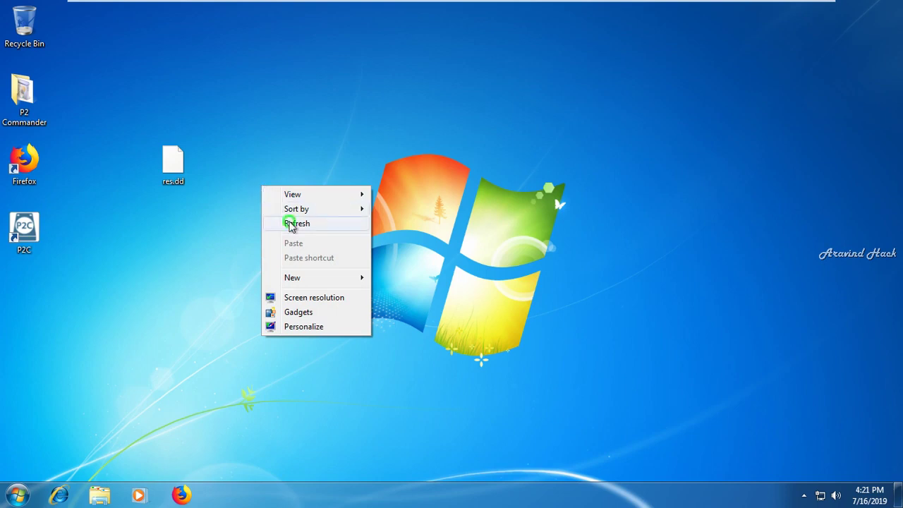
click(289, 223)
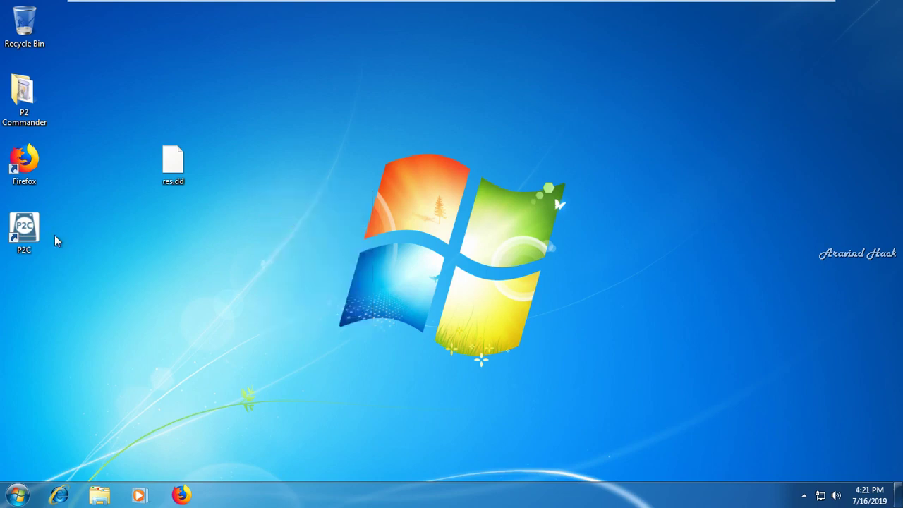
double_click(18, 227)
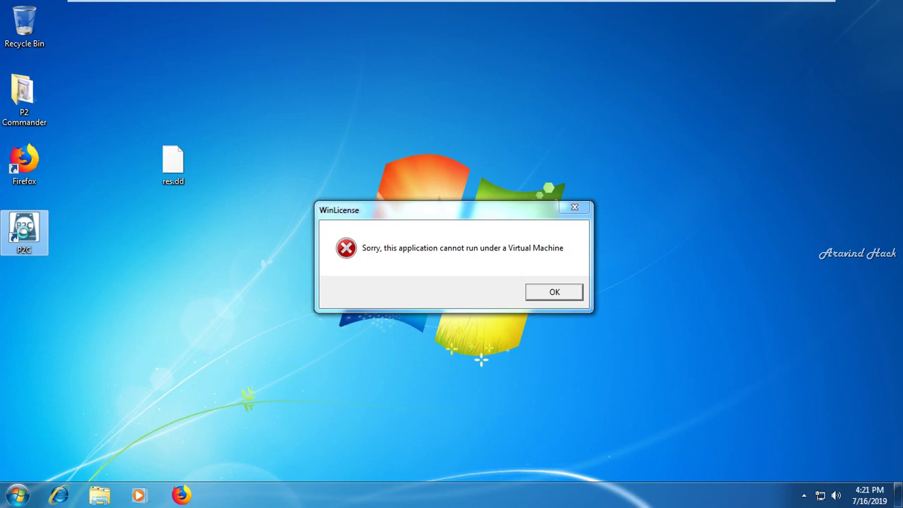
- Dismiss the WinLicense error messages
right_click(24, 235)
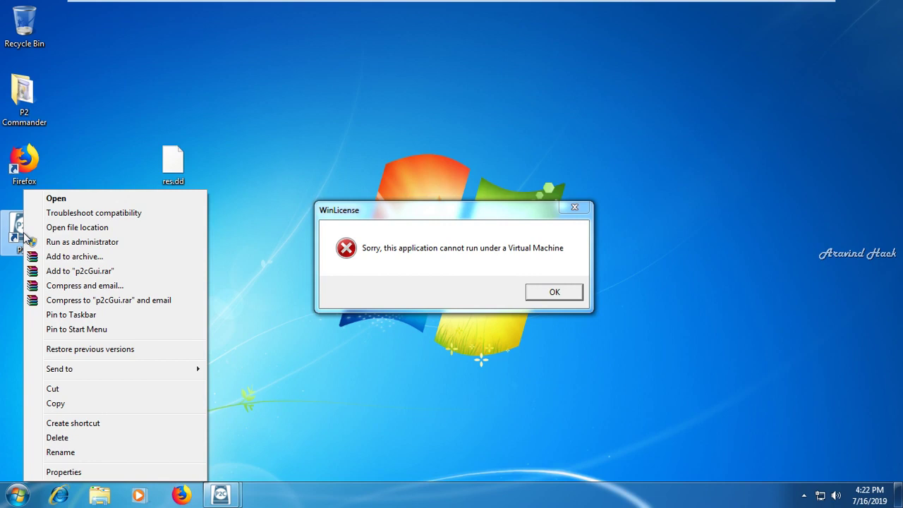
click(483, 285)
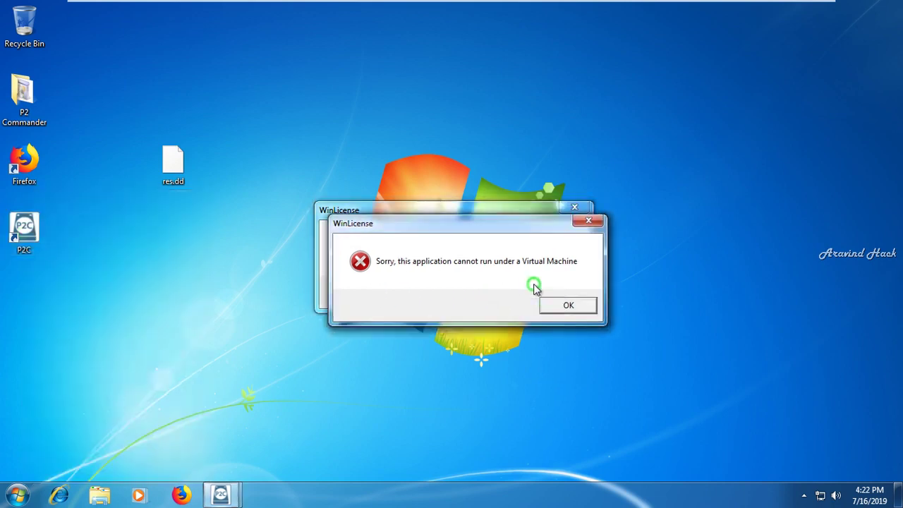
click(548, 305)
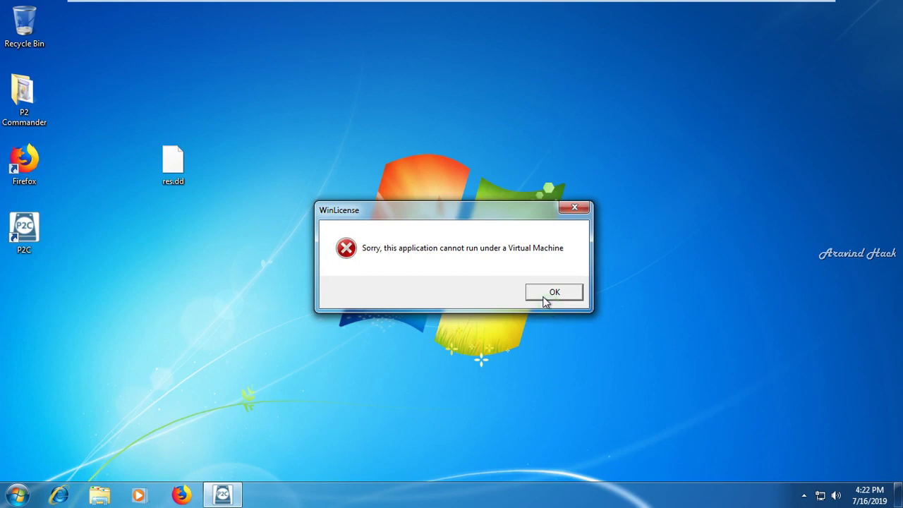
click(544, 297)
click(541, 289)
click(551, 293)
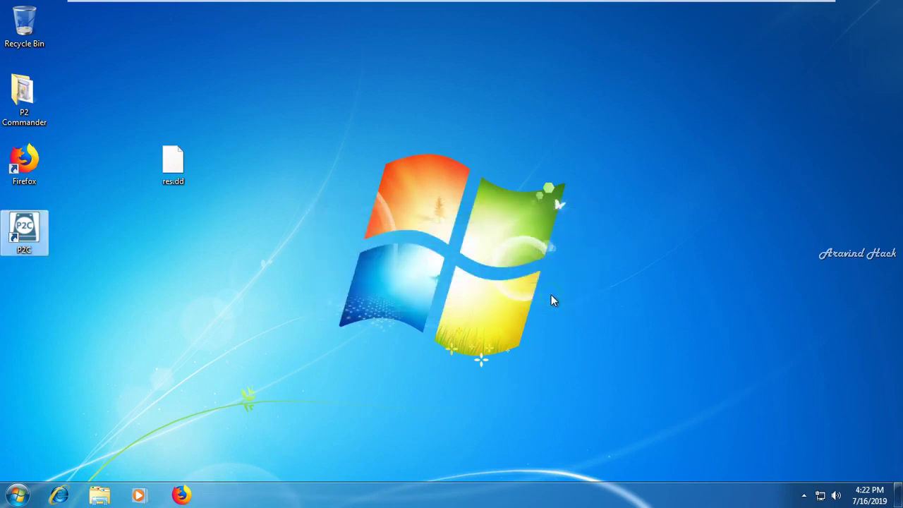
click(533, 293)
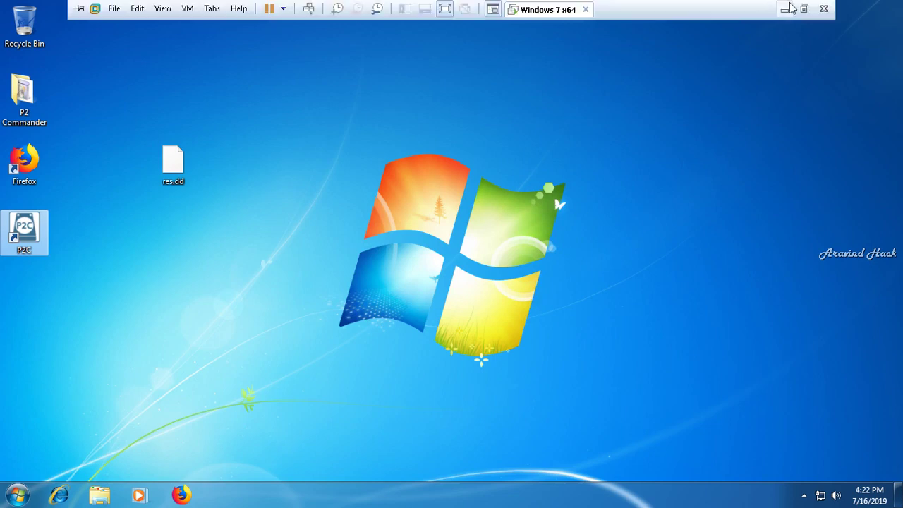
- Minimize the Windows 7 x64 virtual machine and open P2C on the host computer's desktop
click(772, 7)
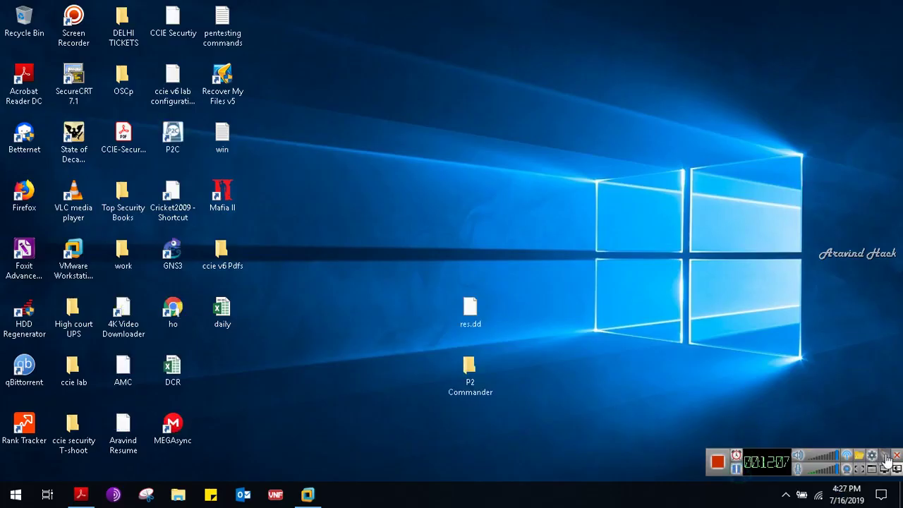
click(884, 455)
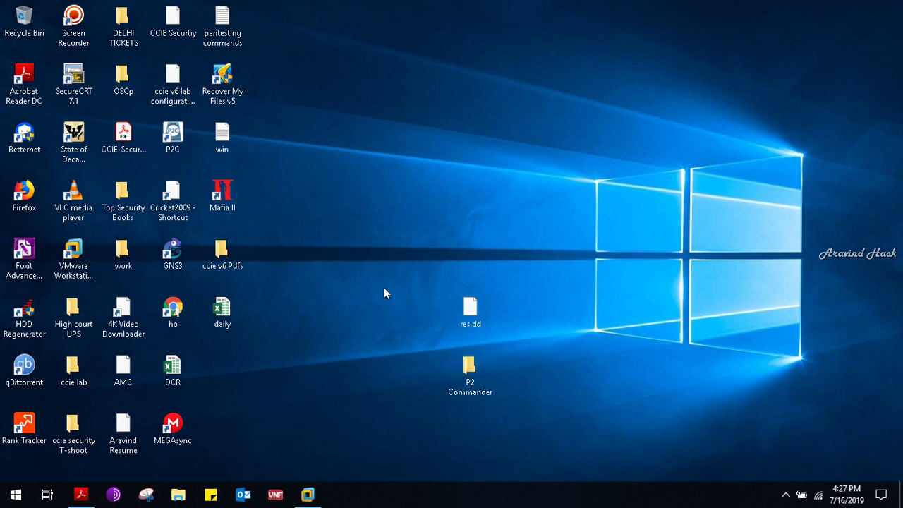
double_click(172, 143)
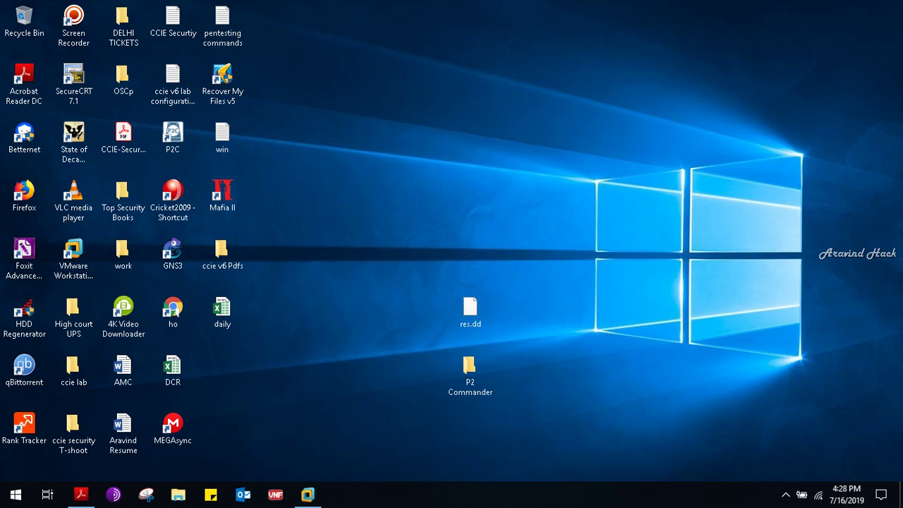
text(p2c)
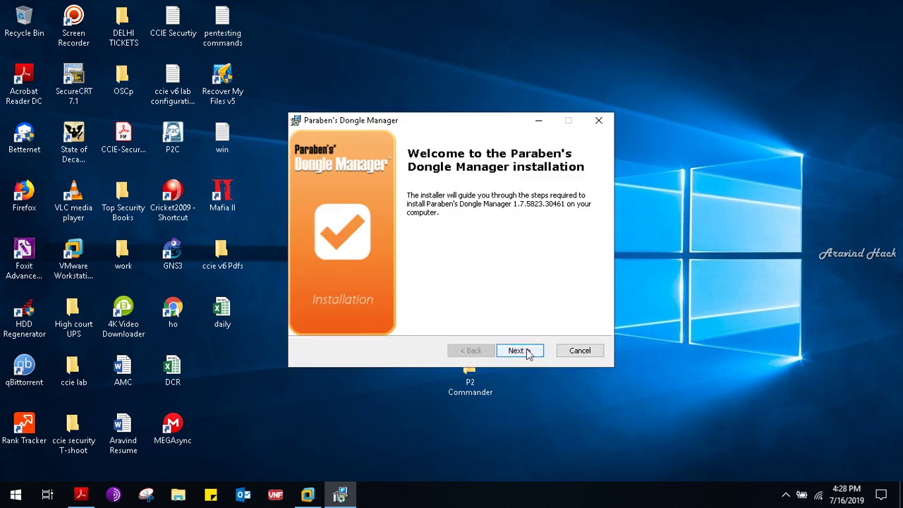
- Accept the license terms and complete the Paraben's Dongle Manager installation on the host computer
click(523, 350)
click(448, 302)
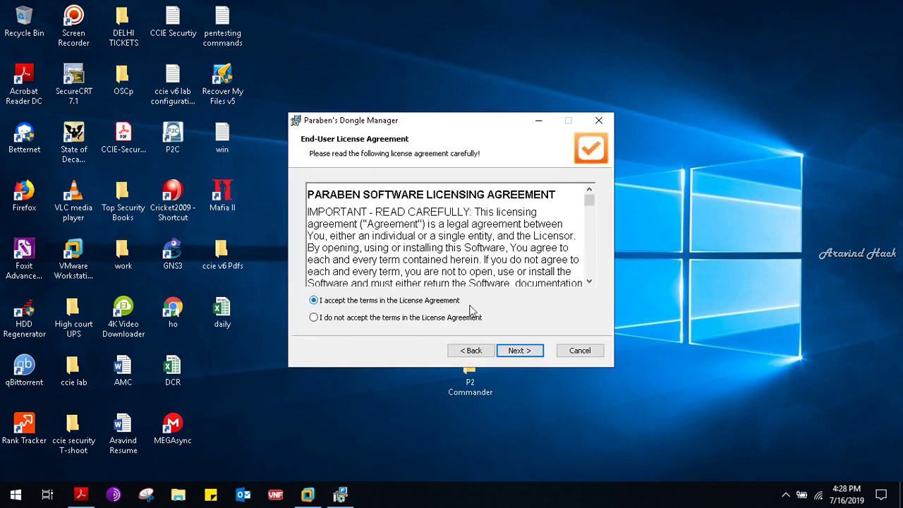
click(526, 355)
click(526, 355)
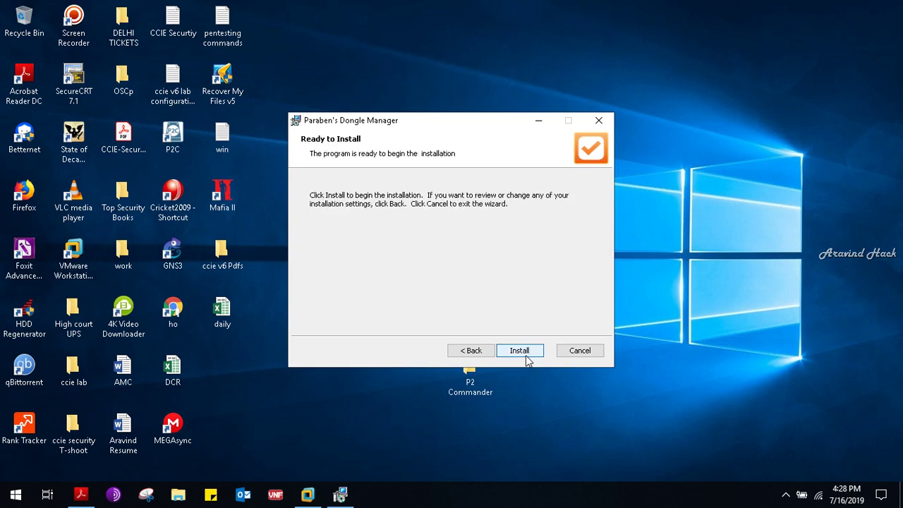
click(526, 355)
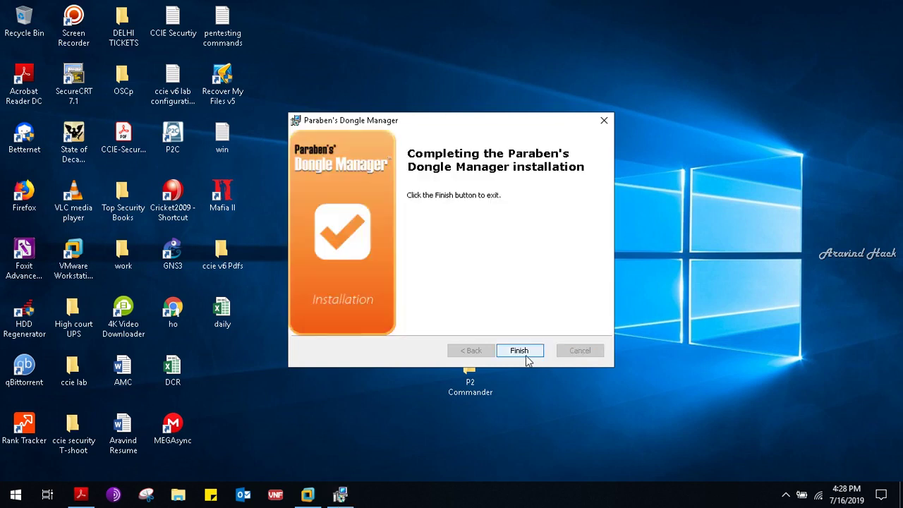
click(519, 351)
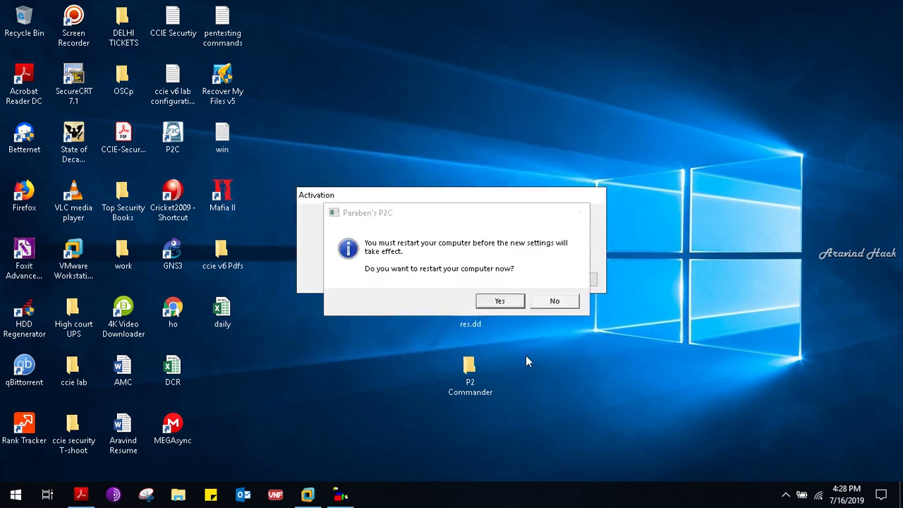
click(785, 494)
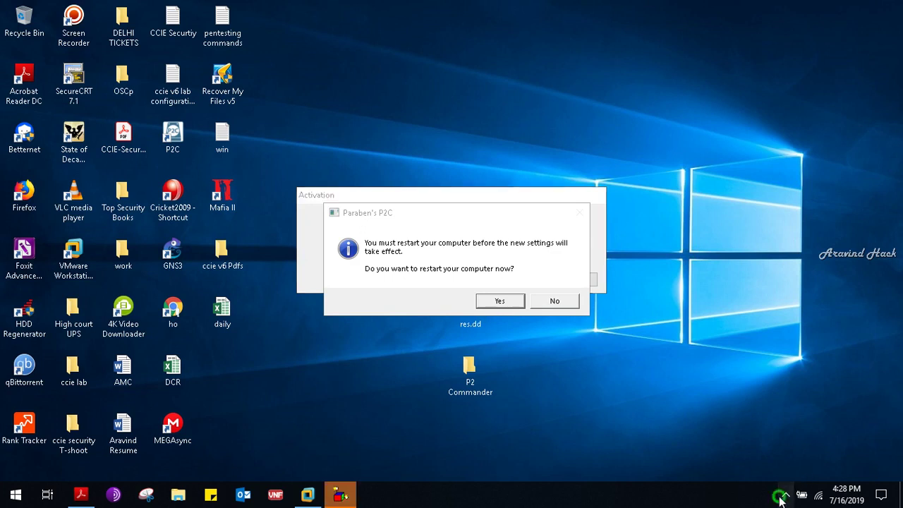